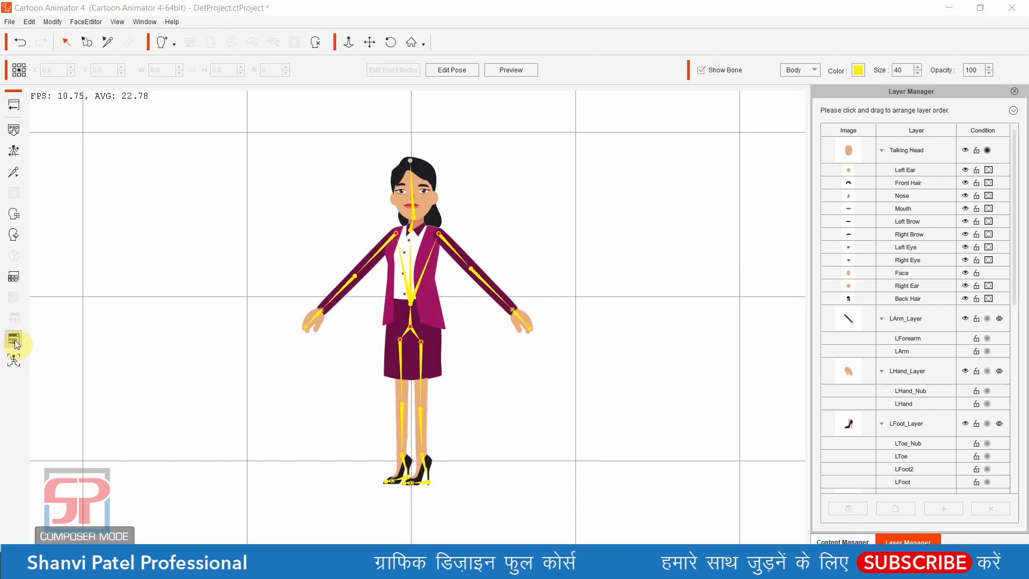
Step: Launch the character in Photoshop as one head-and-body PSD, with image scale 2.5 and editing of the current angle
{"action": "left_click", "coordinate": [14, 339]}
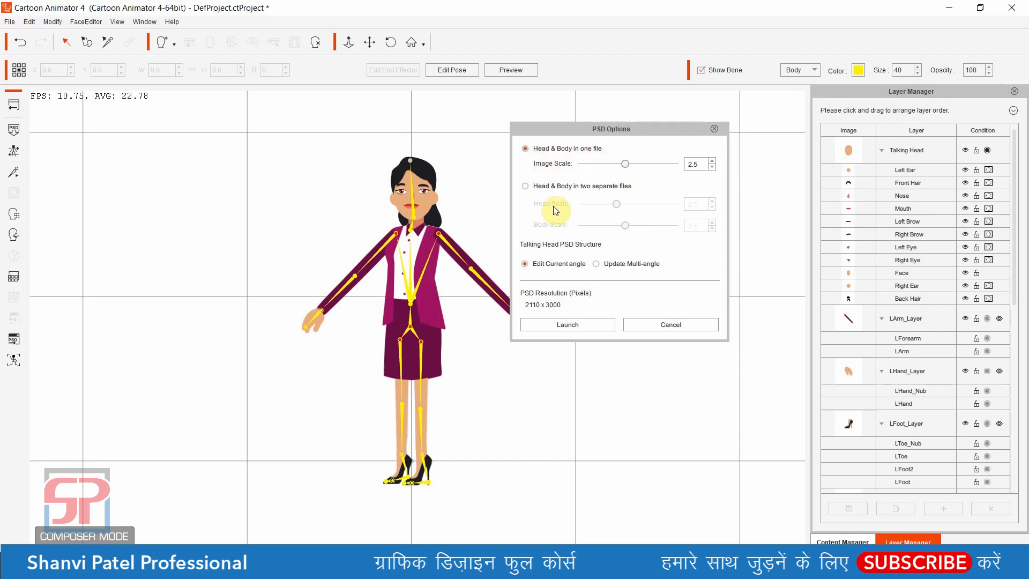
{"action": "left_click", "coordinate": [569, 327]}
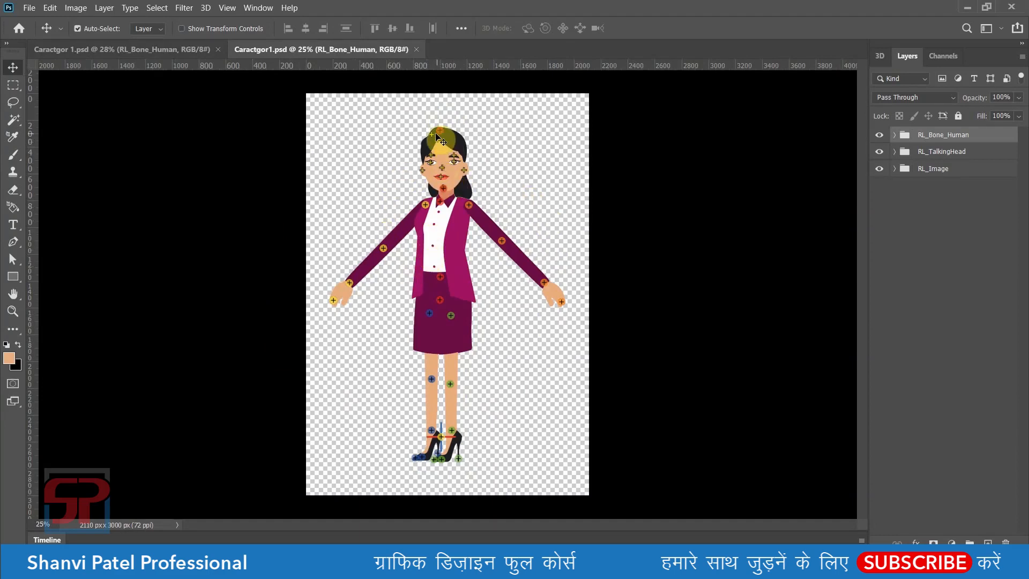
Step: Examine the bone and pivot markers on the character's face, arms, torso, legs and feet
{"action": "left_click", "coordinate": [445, 199], "text": "ctrl"}
{"action": "left_click_drag", "start_coordinate": [445, 200], "coordinate": [578, 230]}
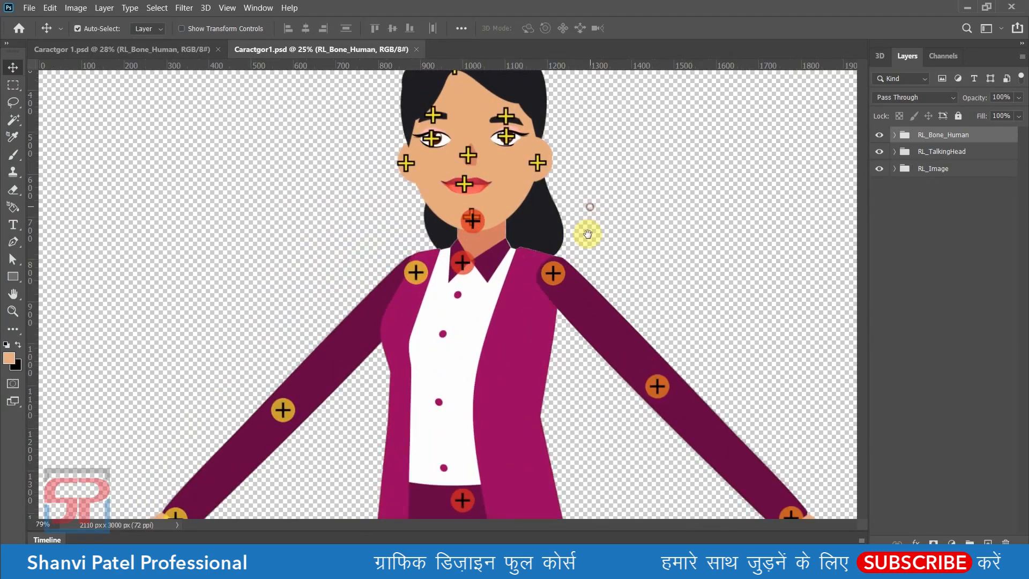
{"action": "scroll", "coordinate": [557, 230], "scroll_direction": "up", "scroll_amount": 2}
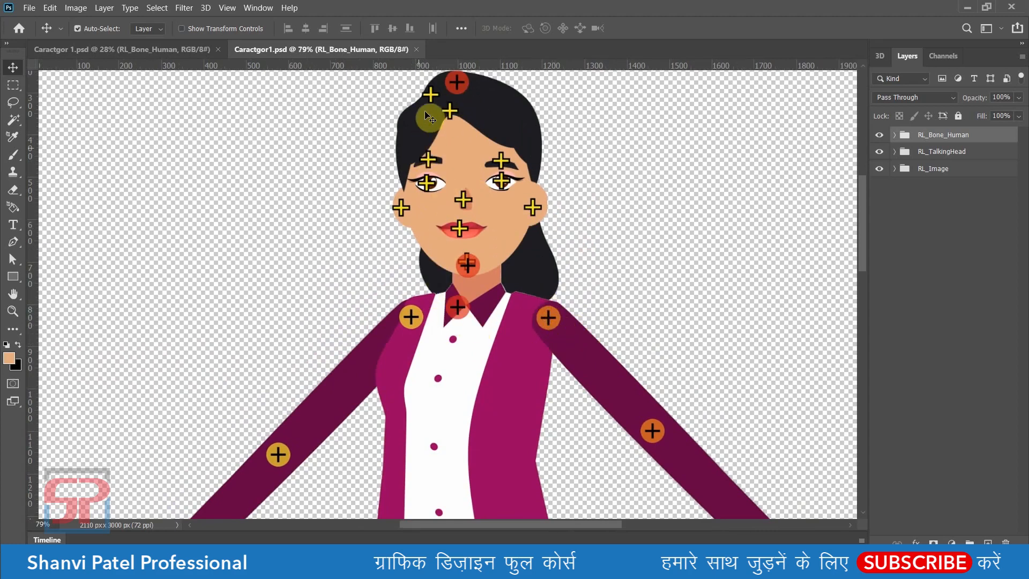
{"action": "scroll", "coordinate": [498, 277], "scroll_direction": "down", "scroll_amount": 2}
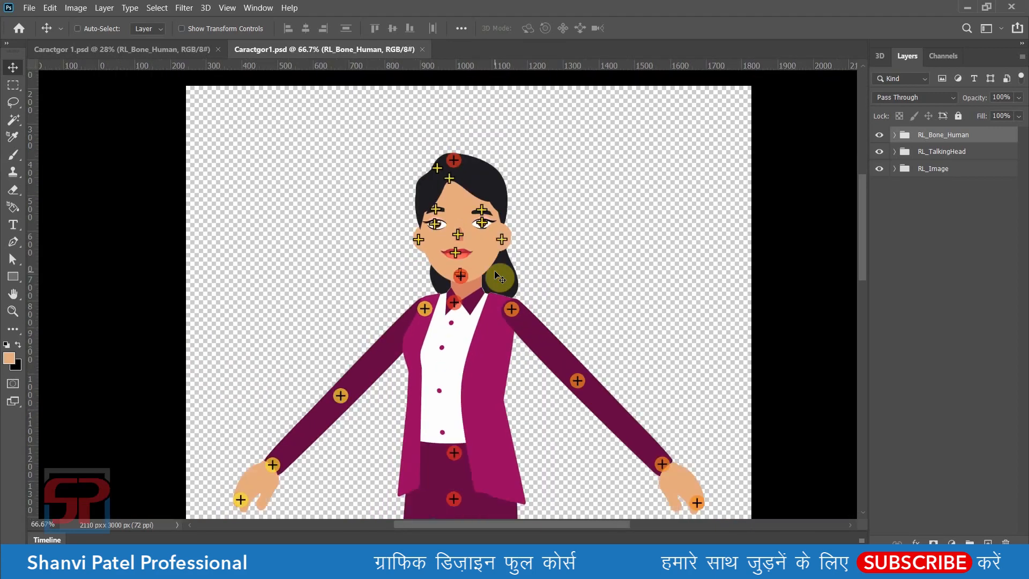
{"action": "scroll", "coordinate": [498, 277], "scroll_direction": "down", "scroll_amount": 1}
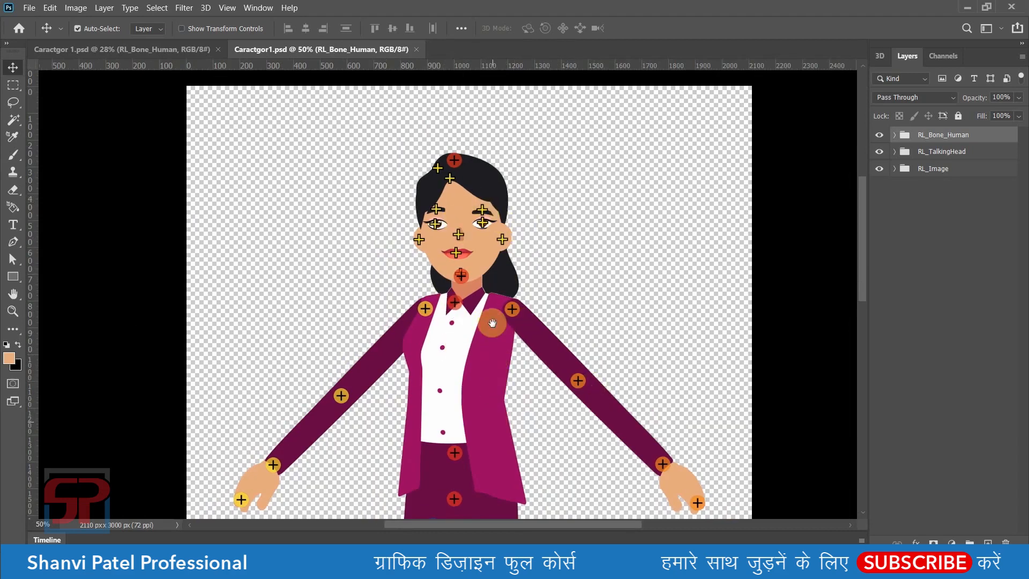
{"action": "scroll", "coordinate": [492, 322], "scroll_direction": "down", "scroll_amount": 3}
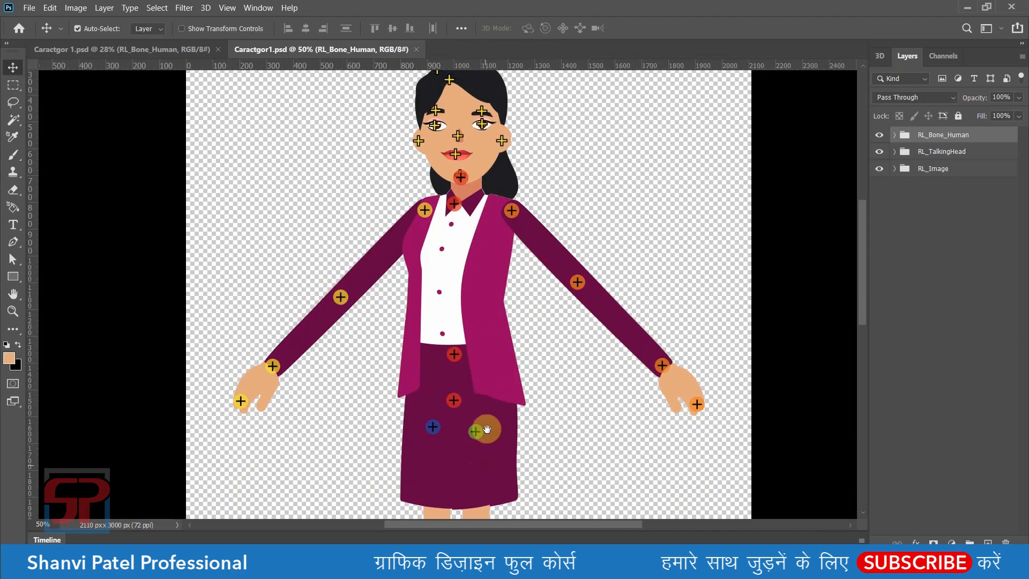
{"action": "scroll", "coordinate": [480, 328], "scroll_direction": "down", "scroll_amount": 4}
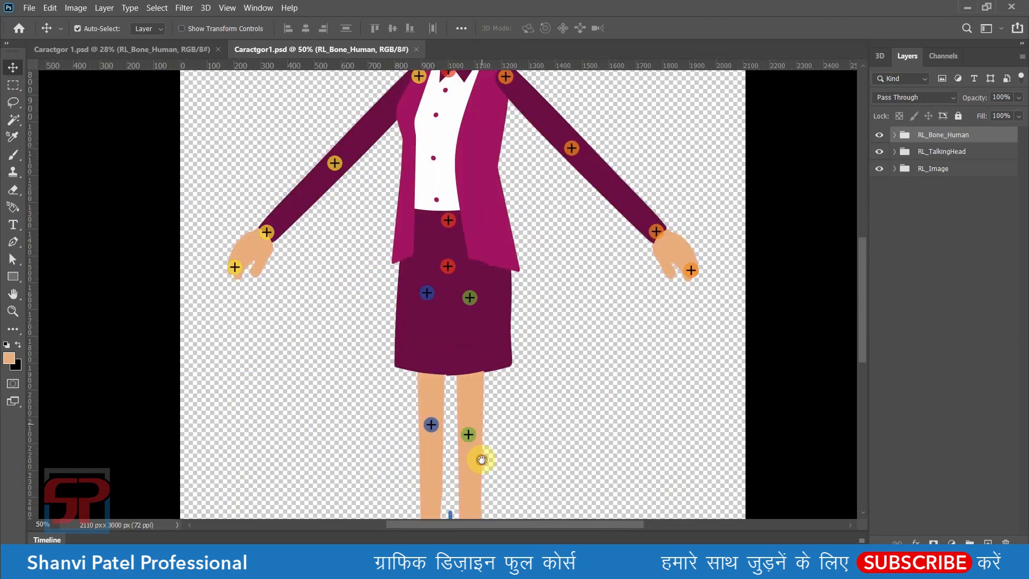
{"action": "scroll", "coordinate": [478, 387], "scroll_direction": "down", "scroll_amount": 2}
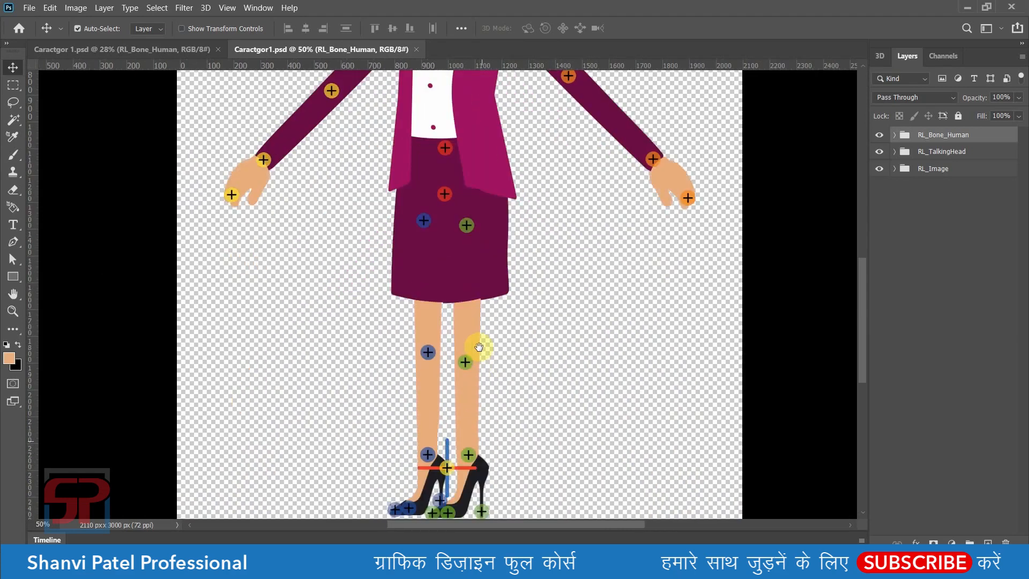
{"action": "scroll", "coordinate": [479, 349], "scroll_direction": "down", "scroll_amount": 2}
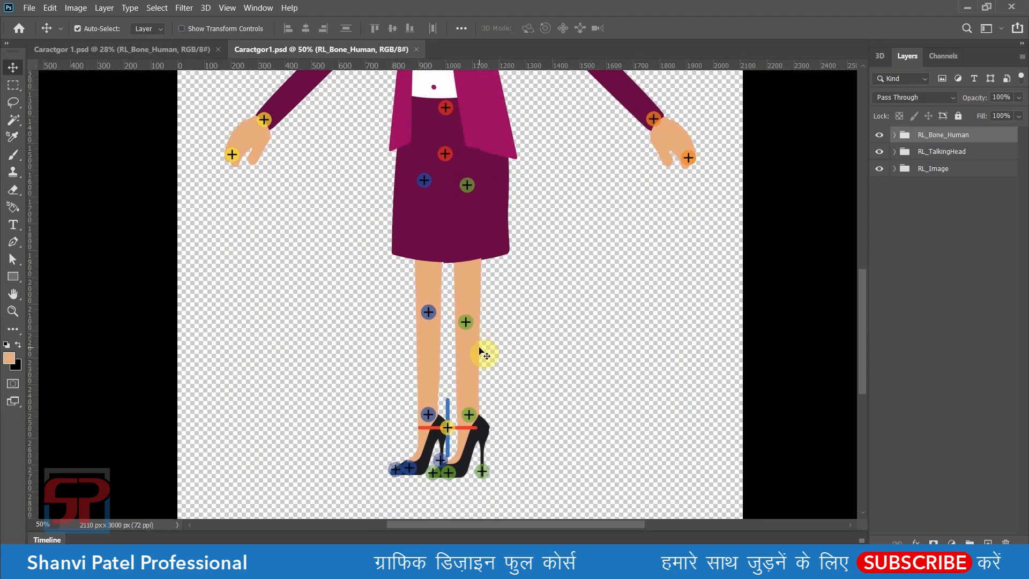
Step: Shift the LShank bone marker slightly up and outward at the character's knee
{"action": "left_click", "coordinate": [466, 323]}
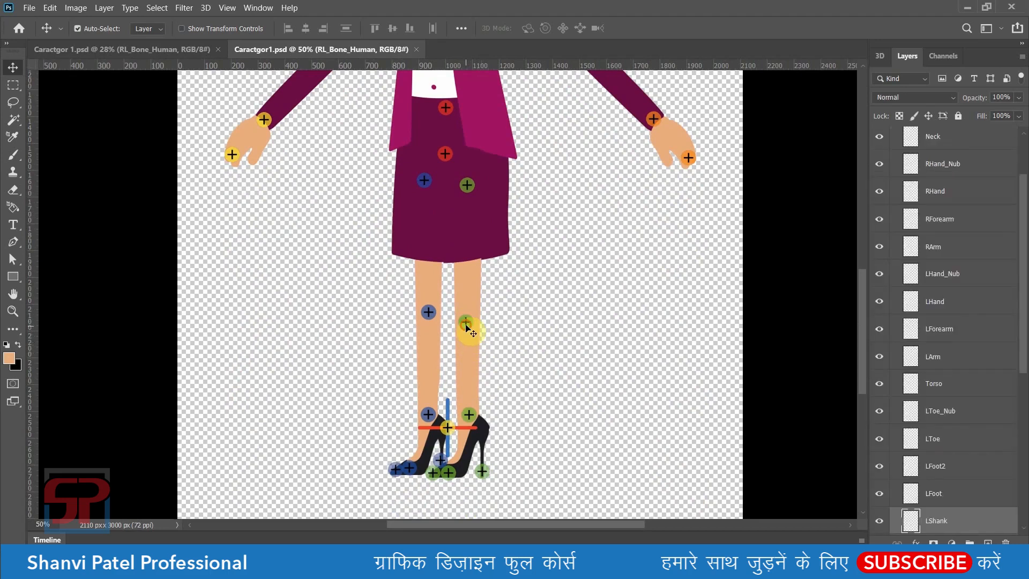
{"action": "left_click_drag", "start_coordinate": [466, 325], "coordinate": [471, 320]}
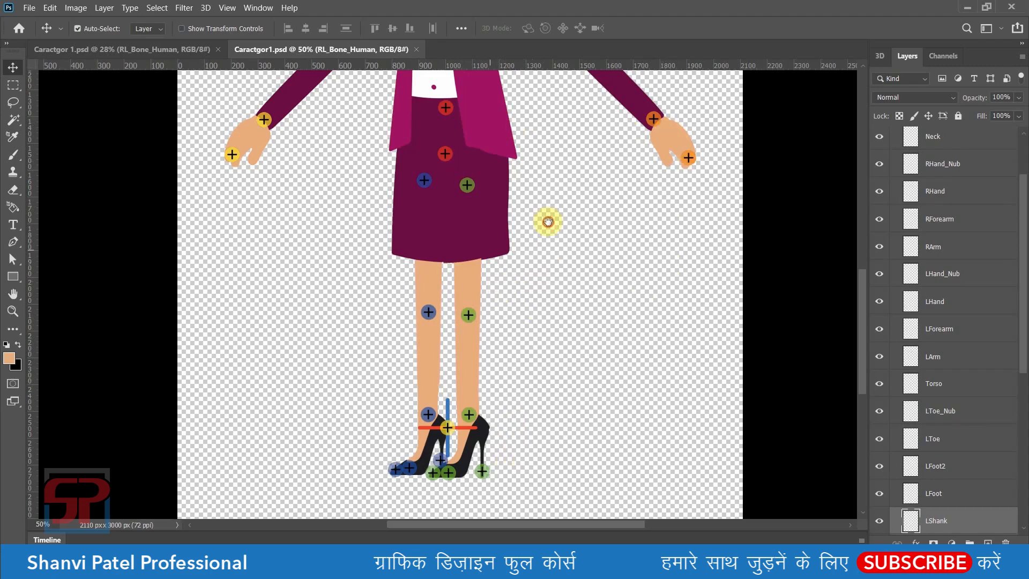
Step: Delete the LArm bone marker at the character's shoulder and save the PSD to update the character
{"action": "scroll", "coordinate": [555, 332], "scroll_direction": "up", "scroll_amount": 3}
{"action": "scroll", "coordinate": [558, 351], "scroll_direction": "up", "scroll_amount": 3}
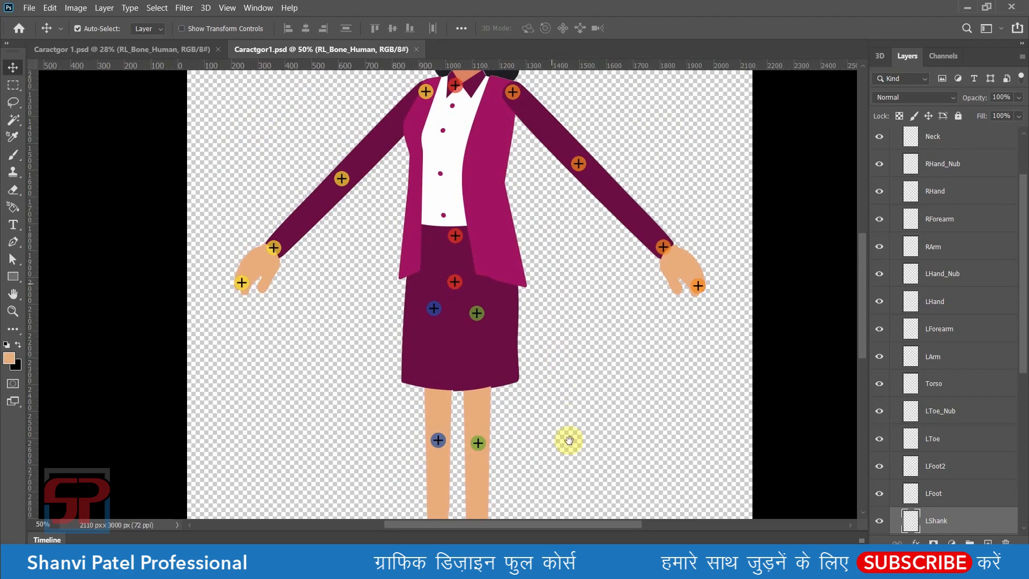
{"action": "scroll", "coordinate": [579, 221], "scroll_direction": "up", "scroll_amount": 2}
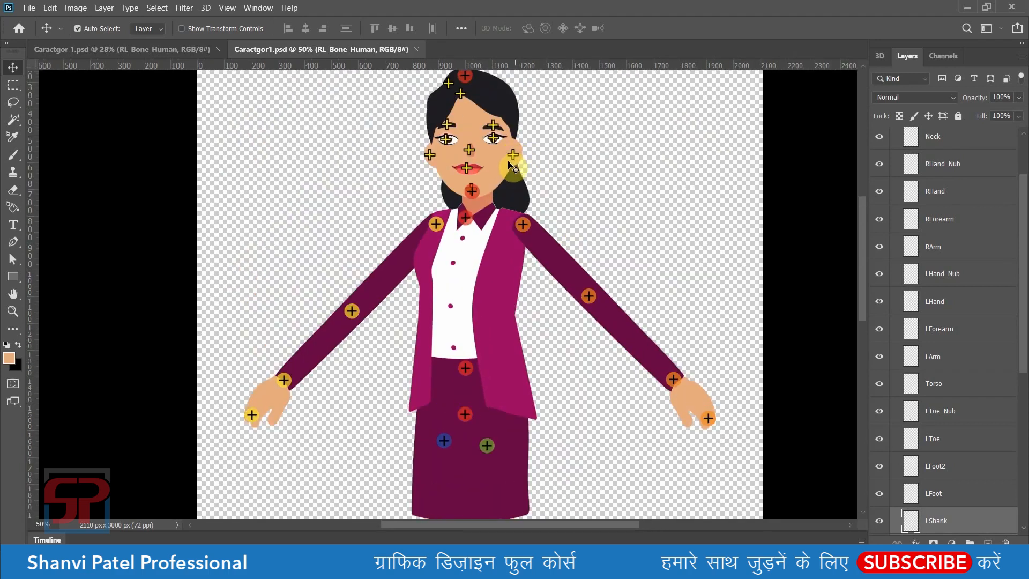
{"action": "left_click", "coordinate": [469, 149]}
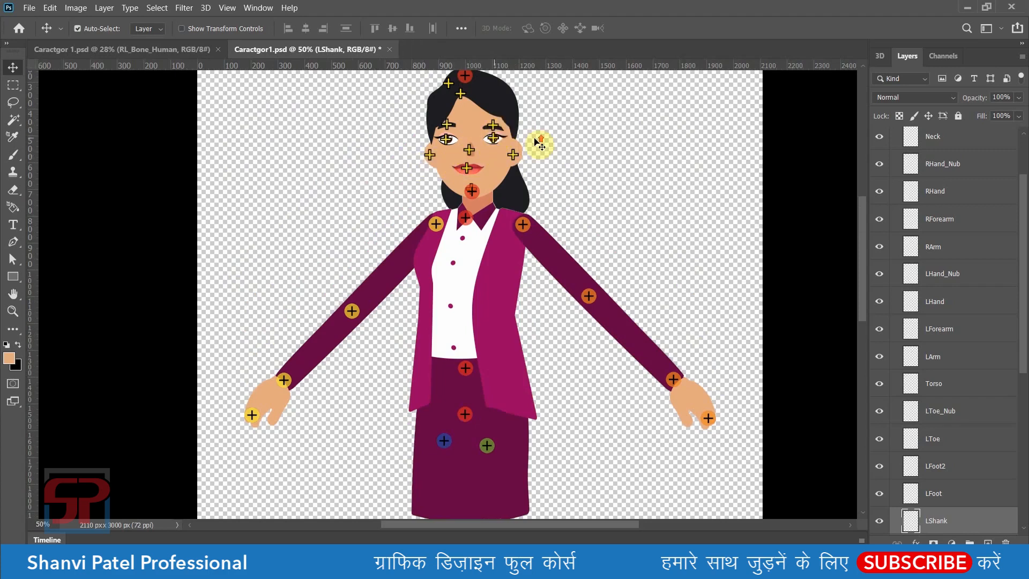
{"action": "scroll", "coordinate": [471, 220], "scroll_direction": "up", "scroll_amount": 2}
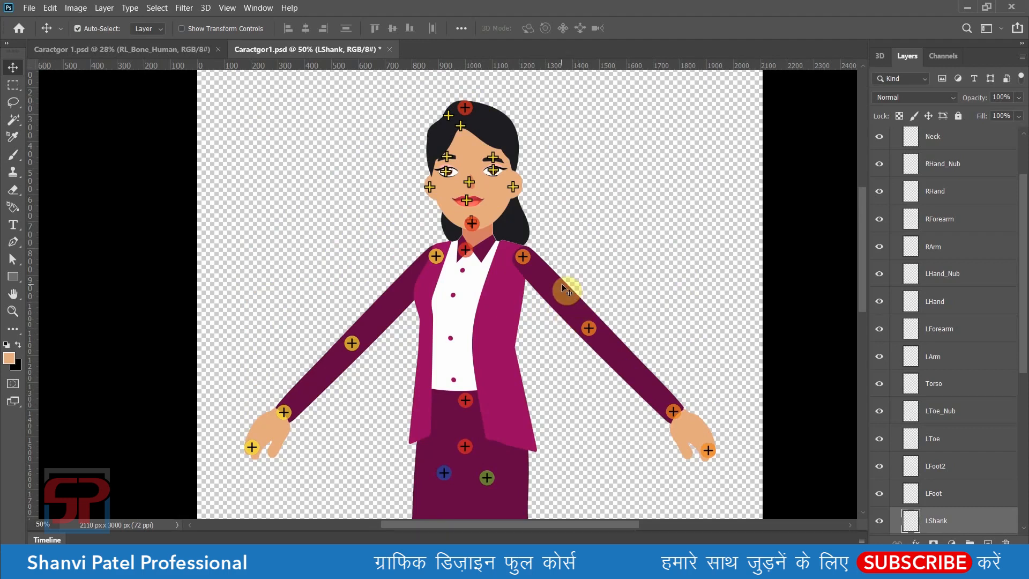
{"action": "left_click", "coordinate": [525, 259]}
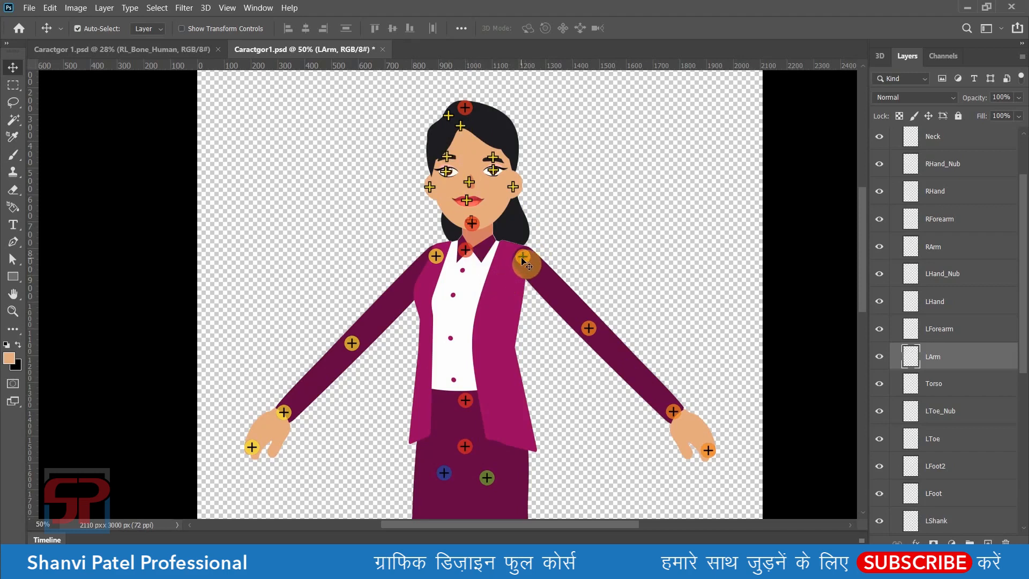
{"action": "key", "text": "ctrl+e"}
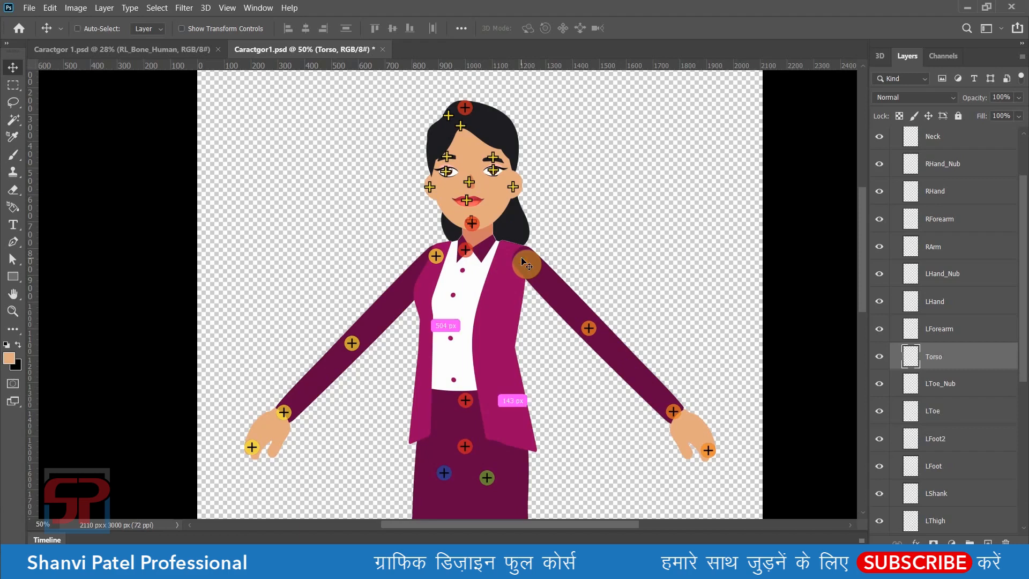
{"action": "key", "text": "ctrl+s"}
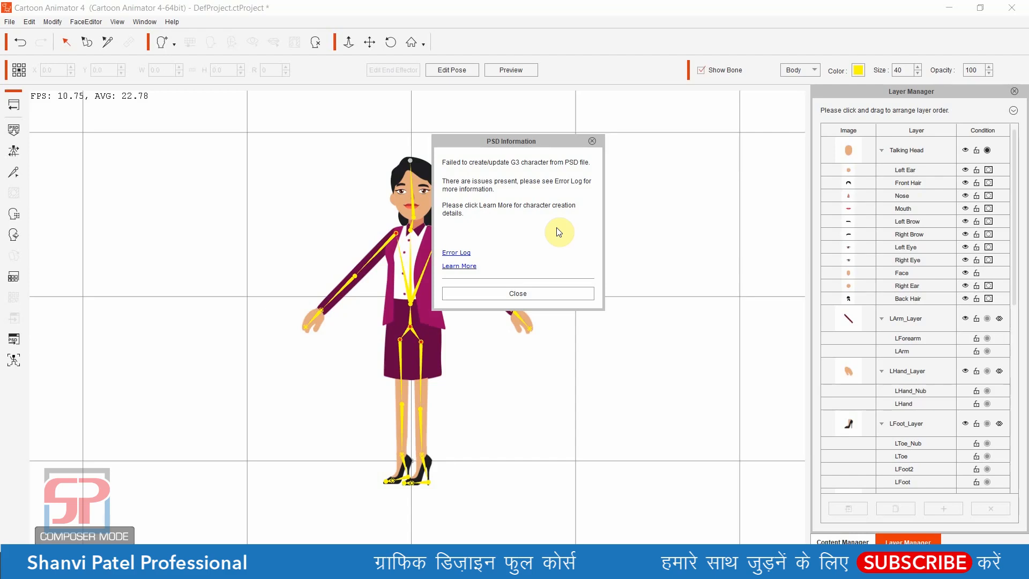
Step: Open the PSD import error log, read which bone is reported, and close the log and the notice
{"action": "left_click", "coordinate": [463, 253]}
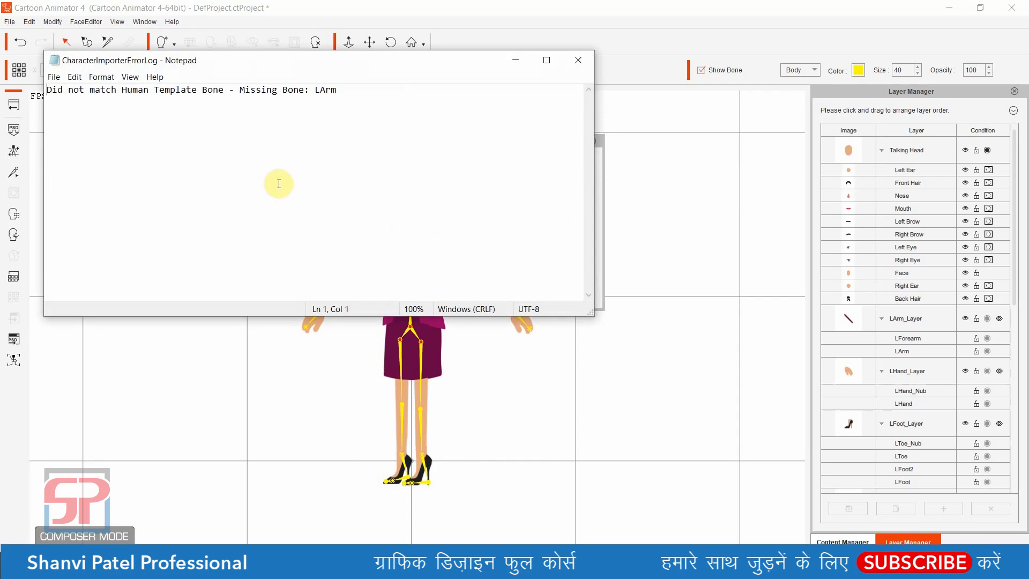
{"action": "left_click_drag", "start_coordinate": [202, 63], "coordinate": [433, 158]}
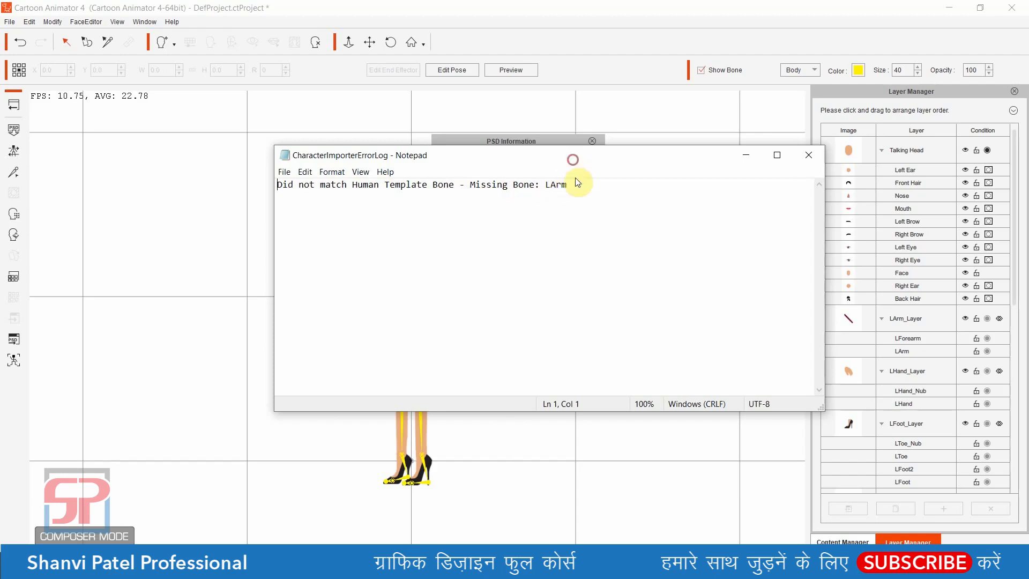
{"action": "left_click_drag", "start_coordinate": [572, 160], "coordinate": [580, 224]}
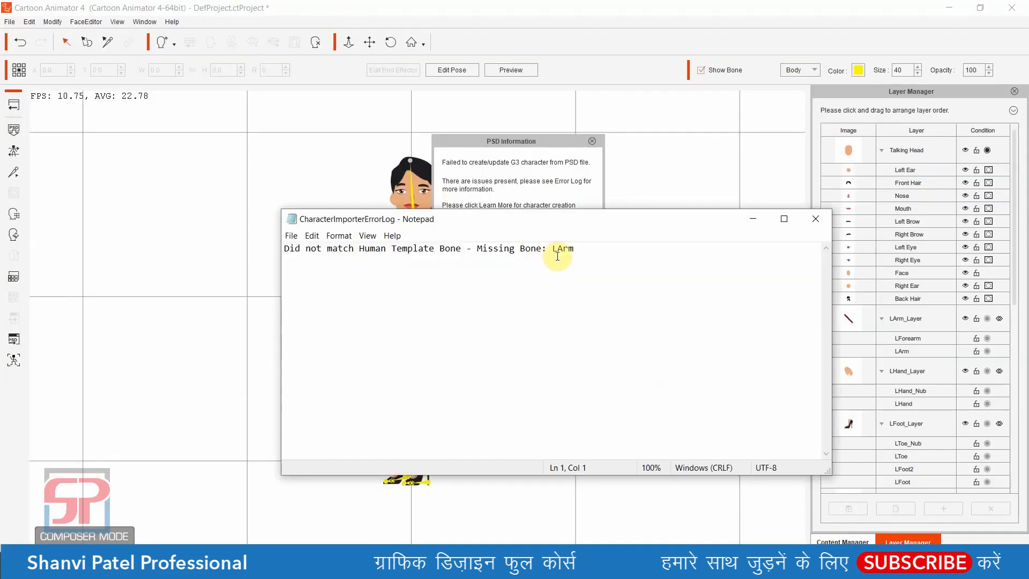
{"action": "left_click", "coordinate": [811, 220]}
{"action": "left_click", "coordinate": [592, 141]}
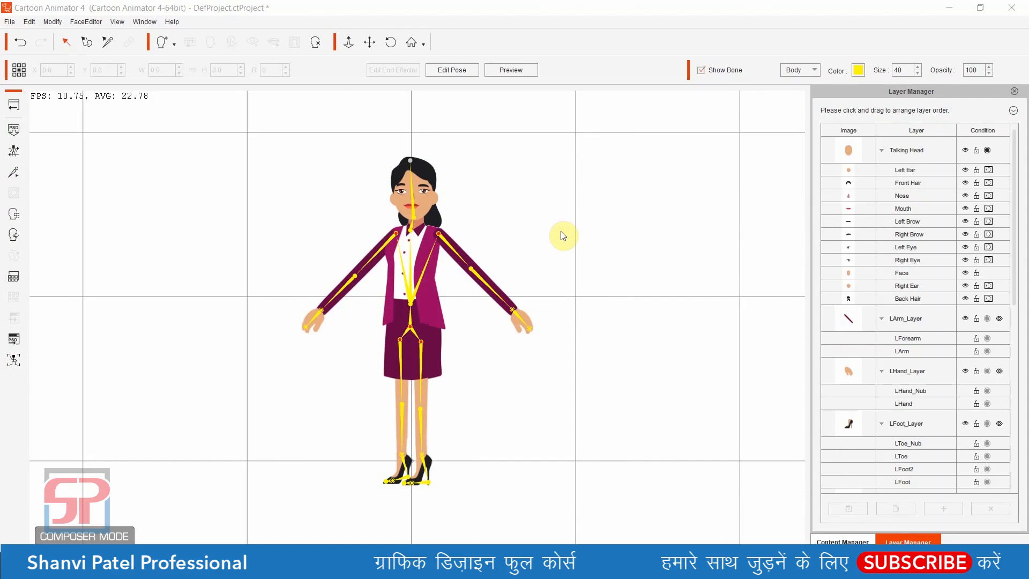
Step: Switch back to Photoshop, undo the deletion of the LArm bone marker and save the PSD again
{"action": "key", "text": "alt+Tab"}
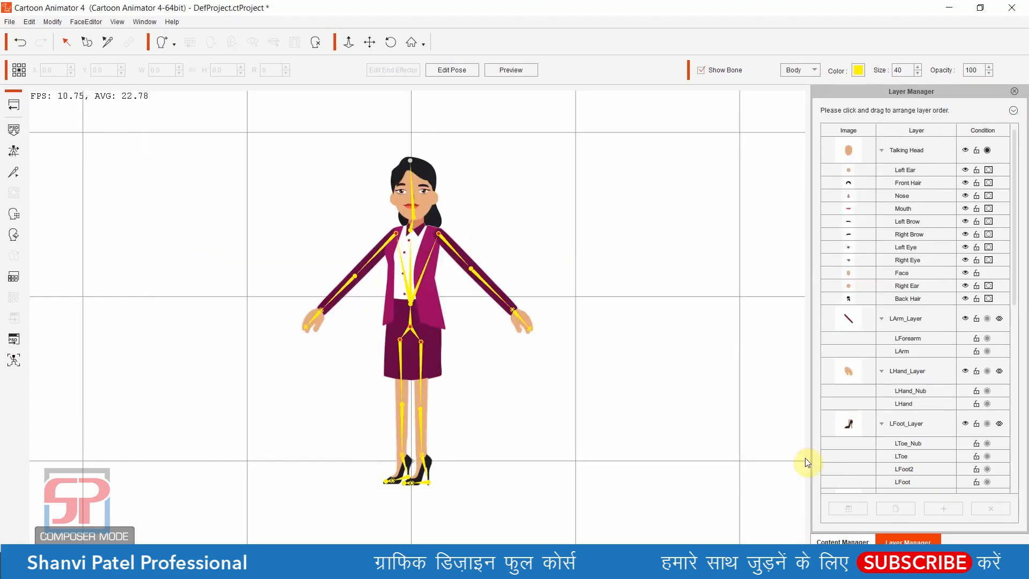
{"action": "key", "text": "alt+Tab"}
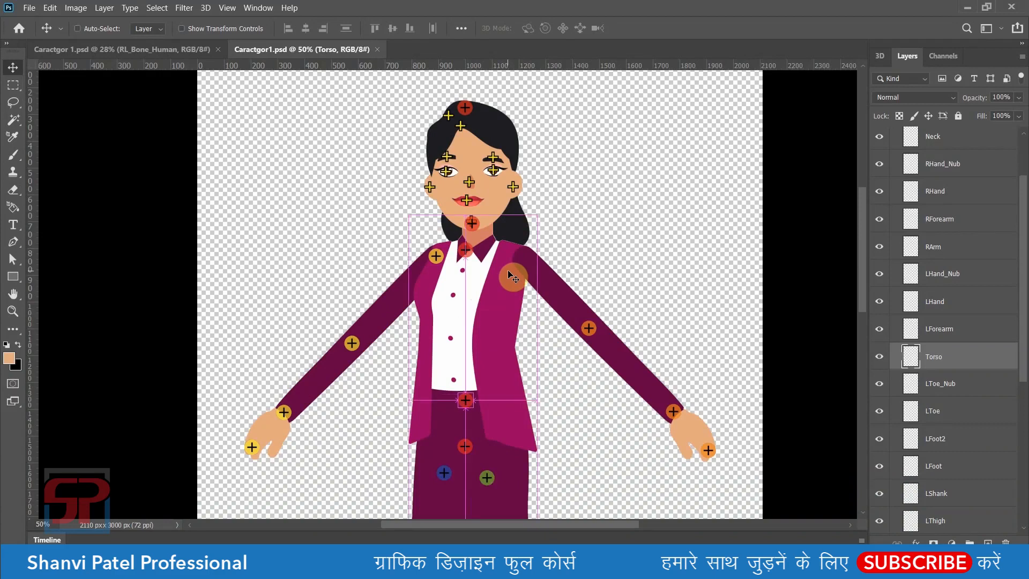
{"action": "key", "text": "ctrl+z"}
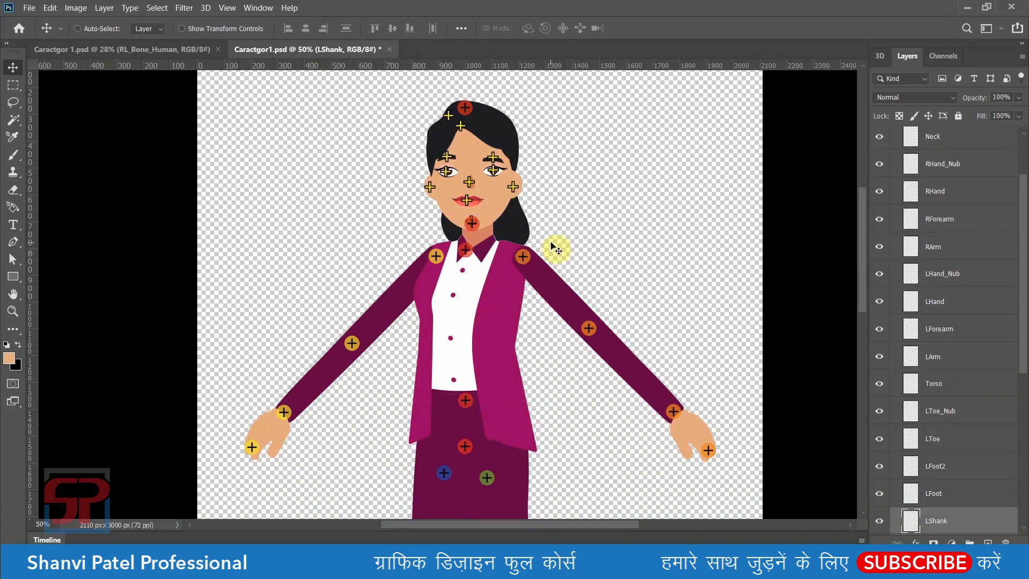
{"action": "key", "text": "ctrl+s"}
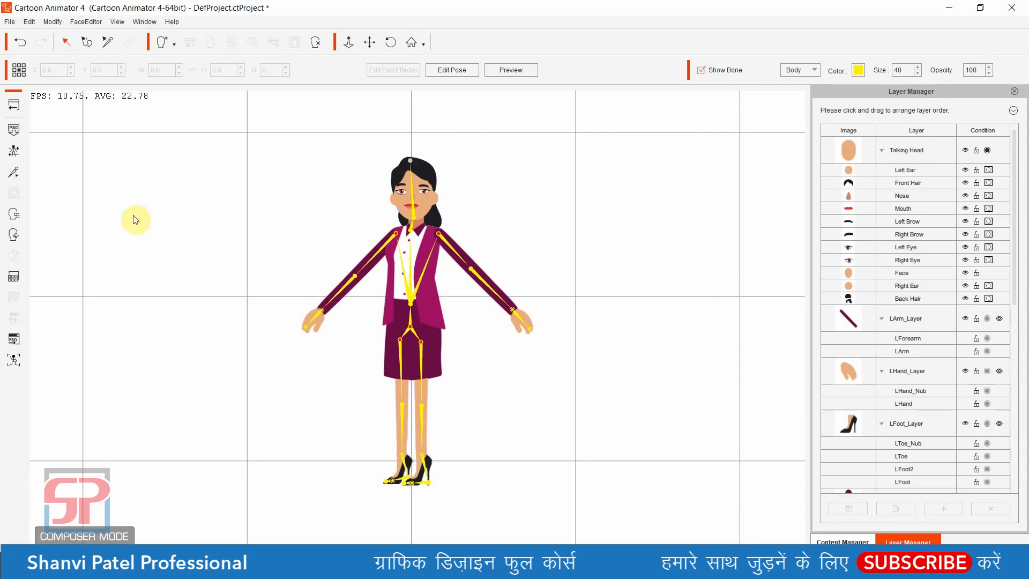
Step: Leave Composer Mode for the stage, accept losing the PSD link, and play the animation briefly to check the character
{"action": "left_click", "coordinate": [14, 106]}
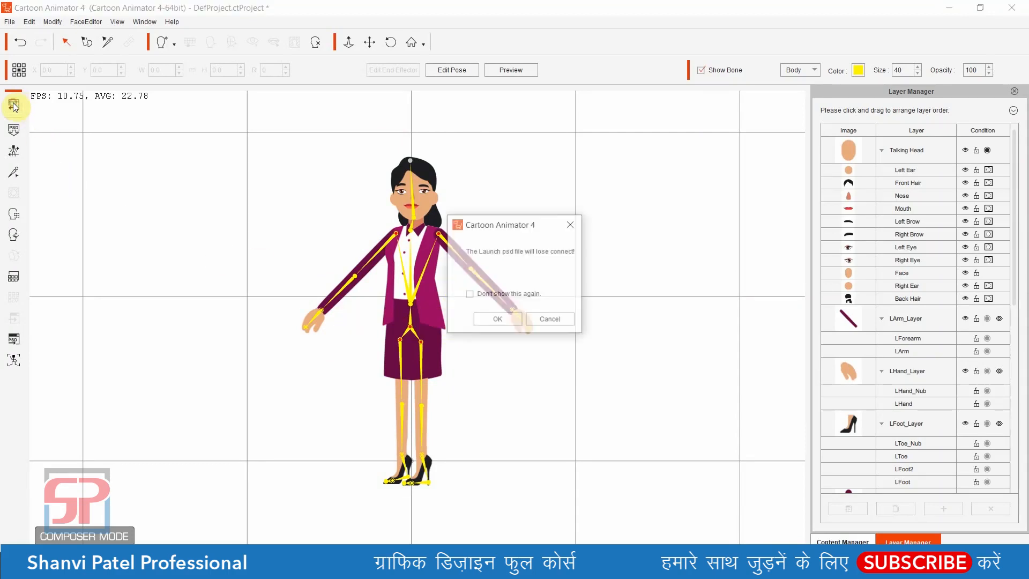
{"action": "left_click", "coordinate": [505, 320]}
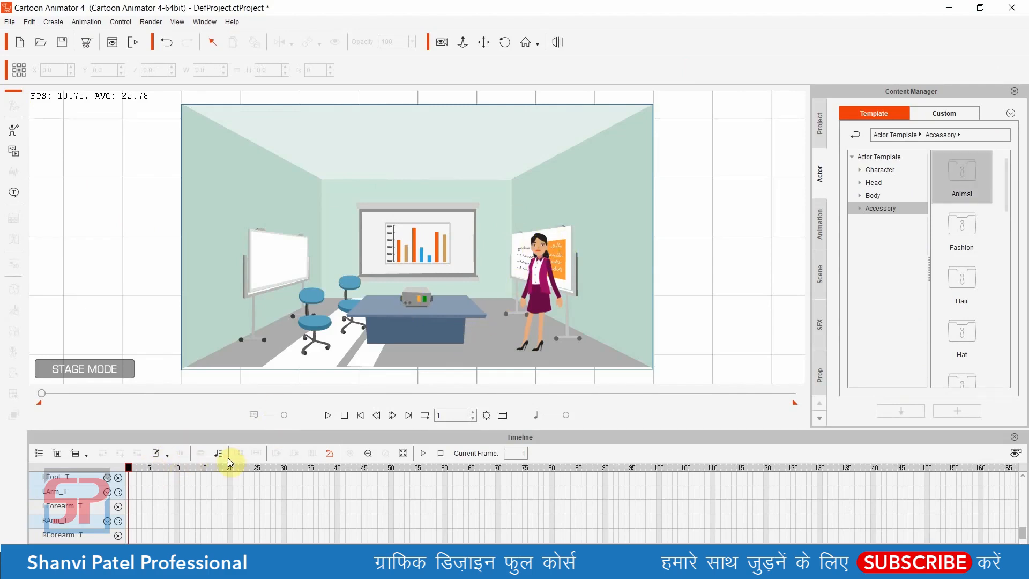
{"action": "left_click", "coordinate": [326, 416]}
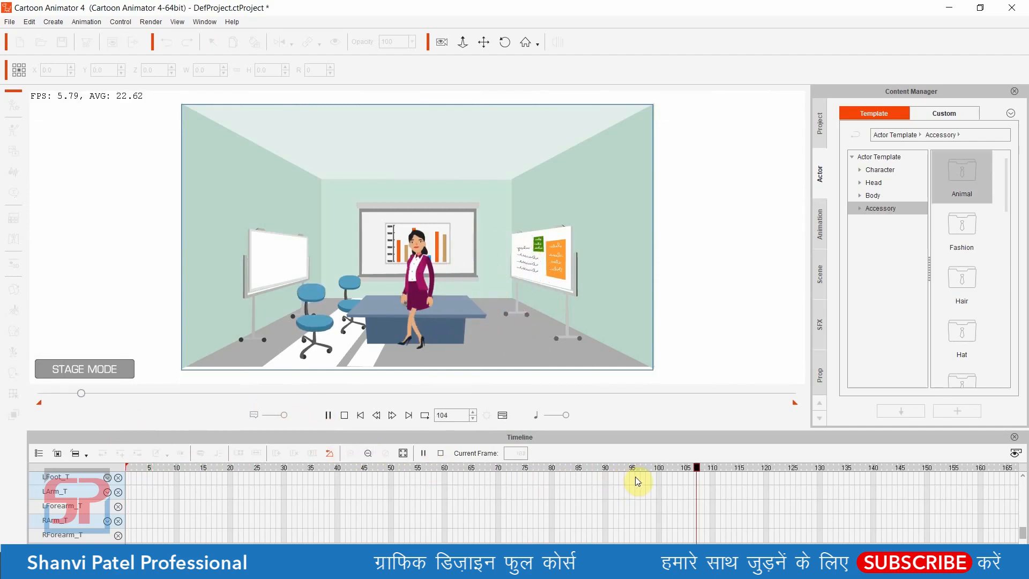
{"action": "left_click", "coordinate": [328, 416]}
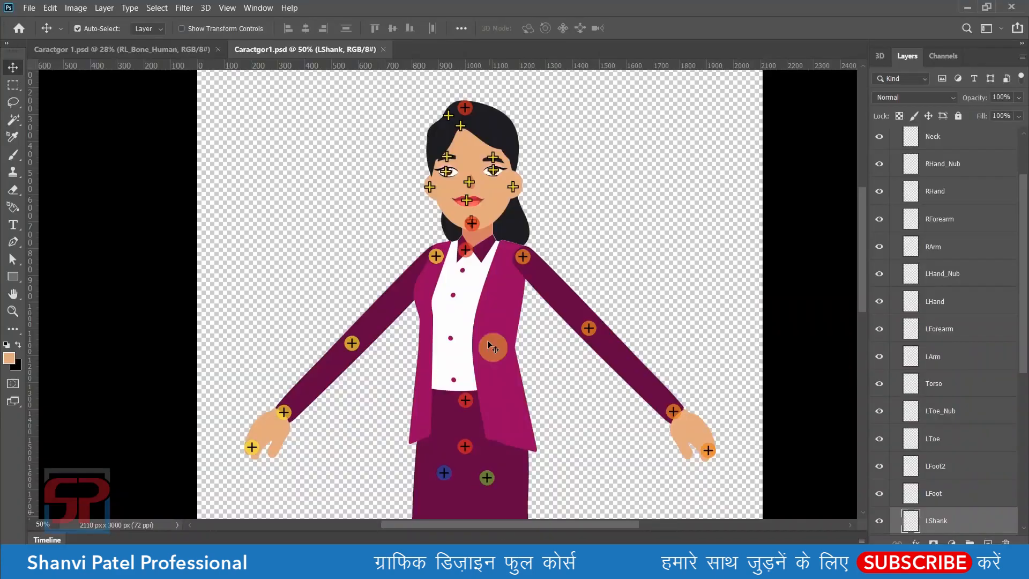
Step: Examine the Photoshop layer structure: collapse RL_Bone_Human and look through the contents of RL_Image and the Center folder of RL_TalkingHead
{"action": "key", "text": "ctrl+minus"}
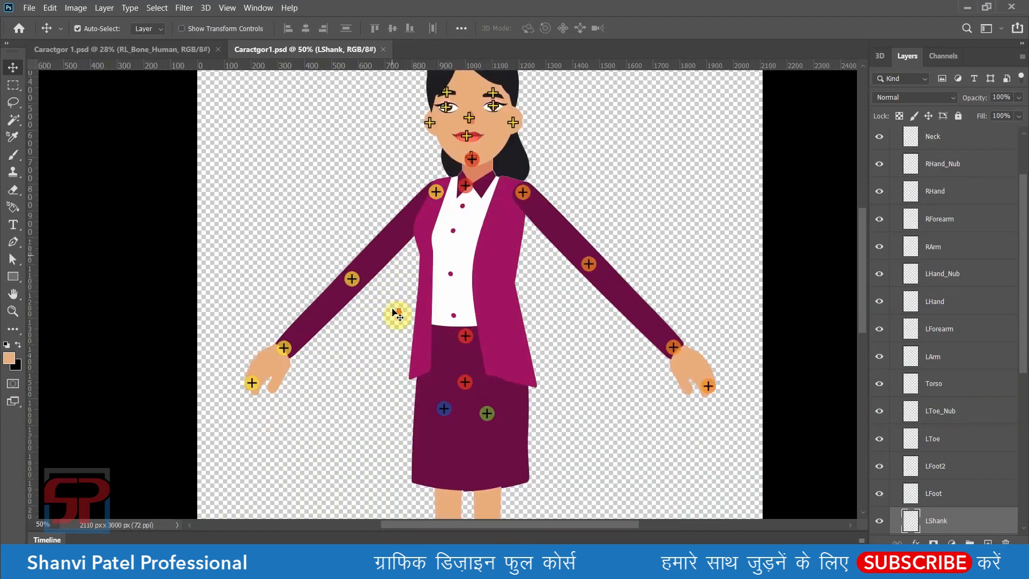
{"action": "key", "text": "ctrl+minus"}
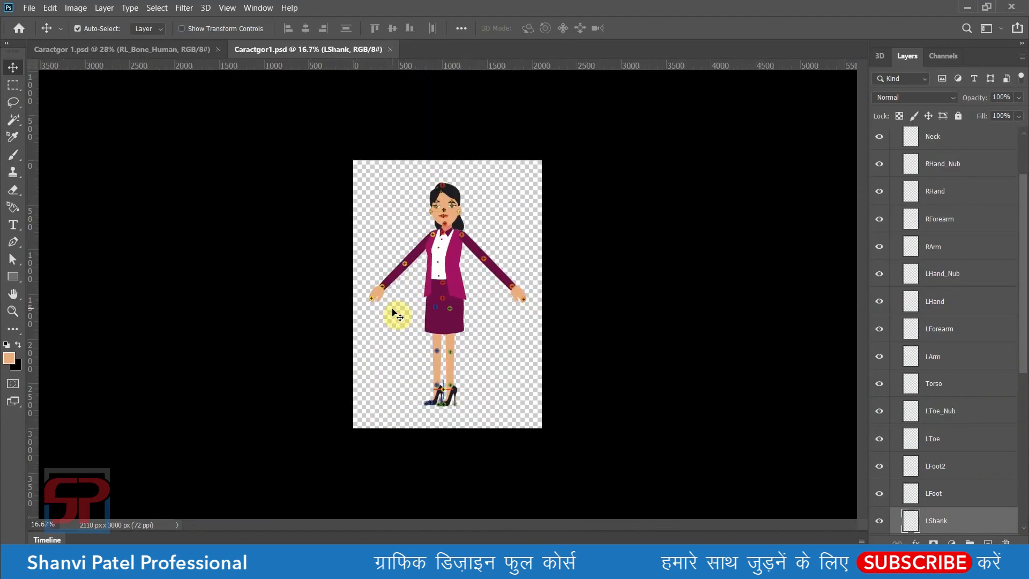
{"action": "scroll", "coordinate": [487, 359], "scroll_direction": "up", "scroll_amount": 2}
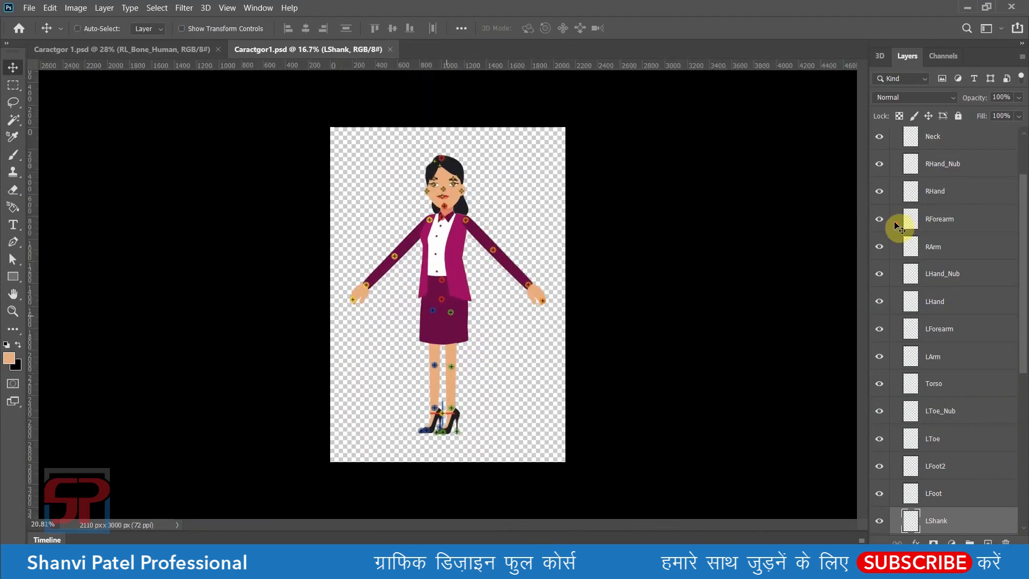
{"action": "scroll", "coordinate": [944, 198], "scroll_direction": "up", "scroll_amount": 1}
{"action": "scroll", "coordinate": [943, 197], "scroll_direction": "up", "scroll_amount": 2}
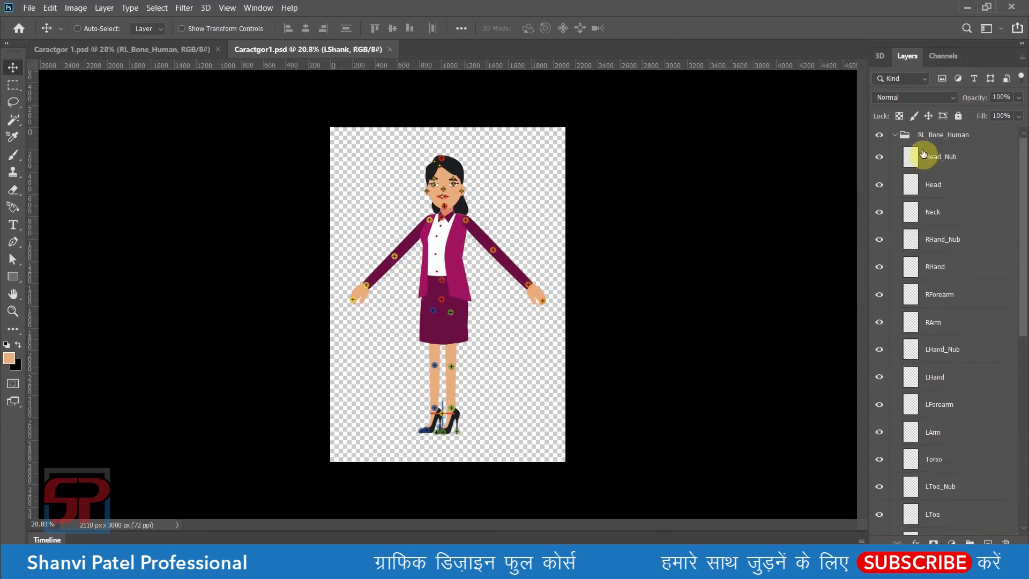
{"action": "left_click", "coordinate": [898, 138]}
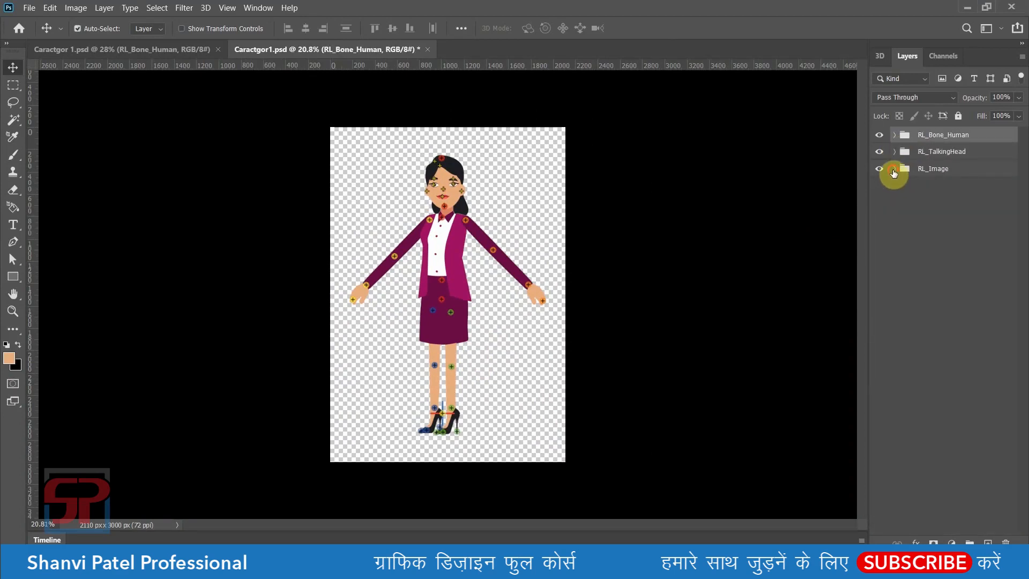
{"action": "left_click", "coordinate": [893, 170]}
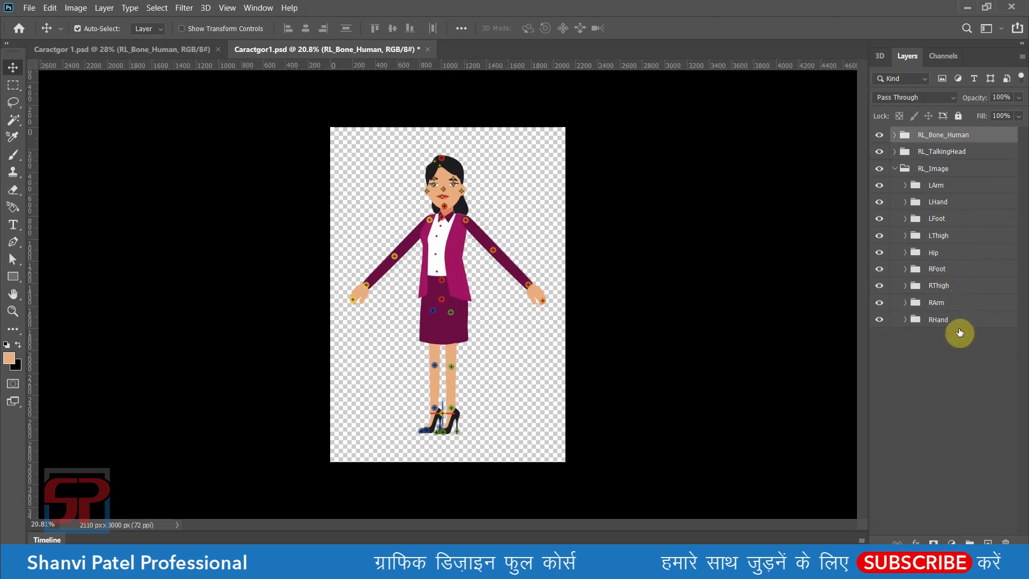
{"action": "left_click", "coordinate": [895, 151]}
{"action": "left_click", "coordinate": [904, 186]}
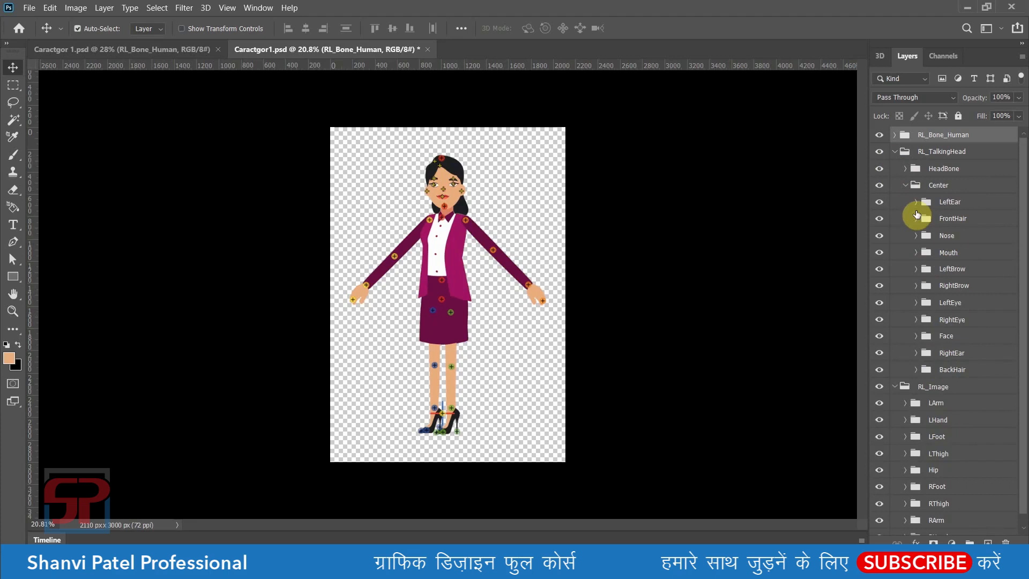
{"action": "left_click", "coordinate": [895, 151]}
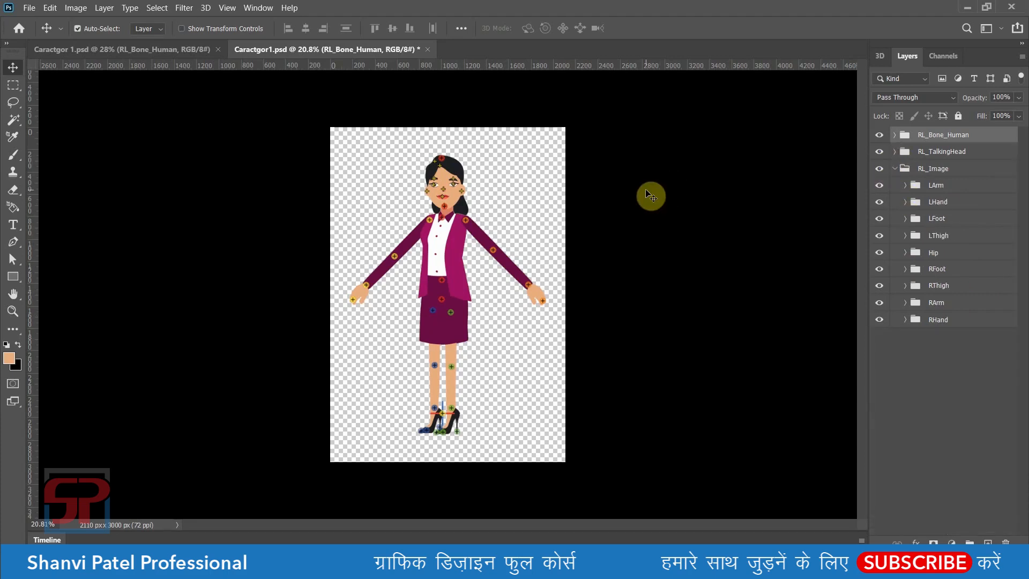